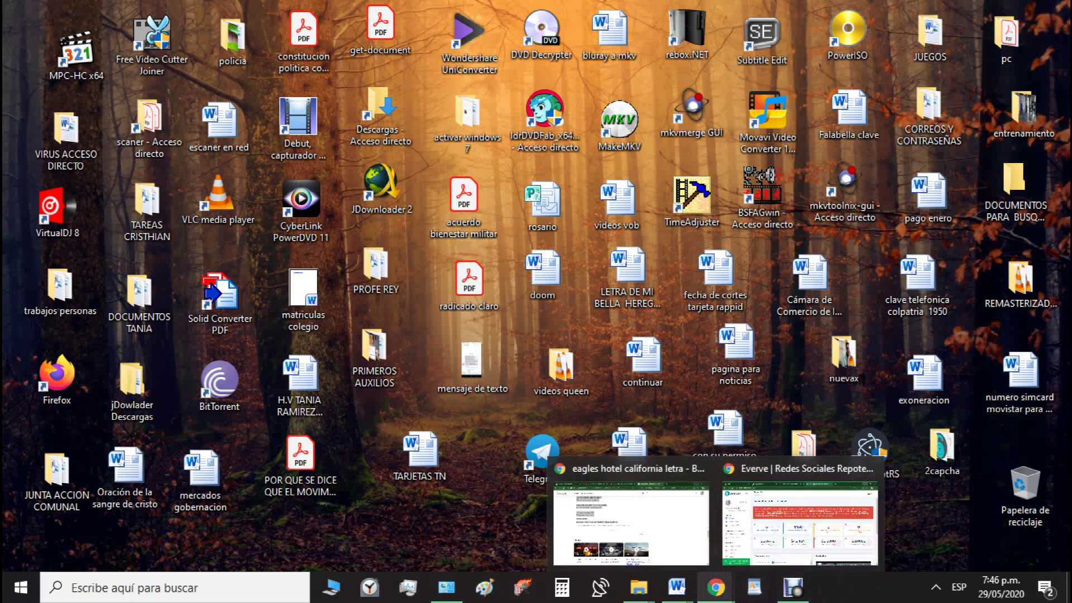
Step: Open a new Google Chrome window from the taskbar jump list
right_click(716, 587)
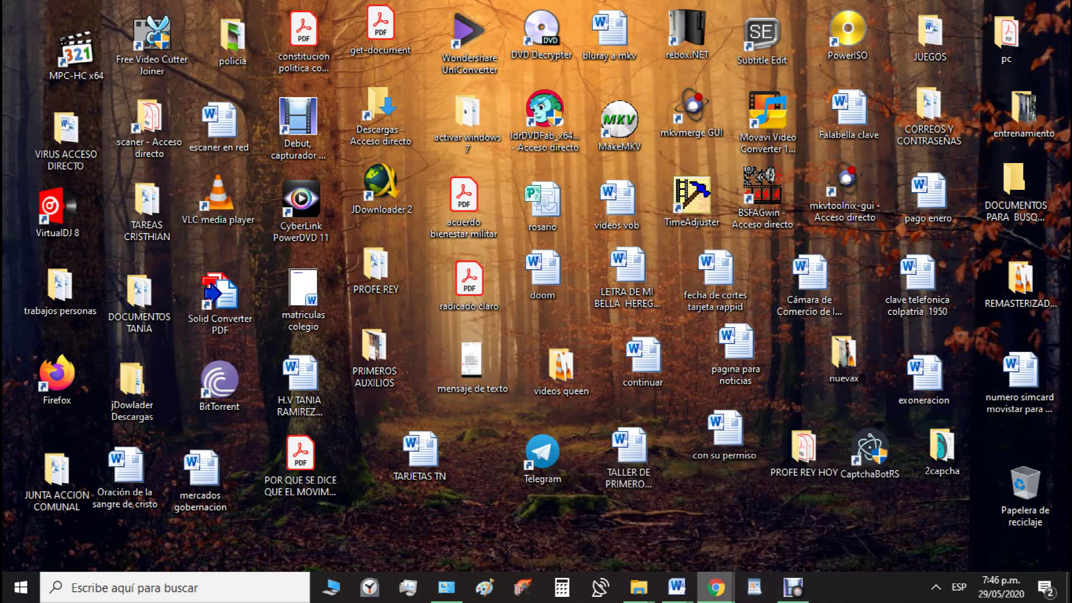
left_click(680, 504)
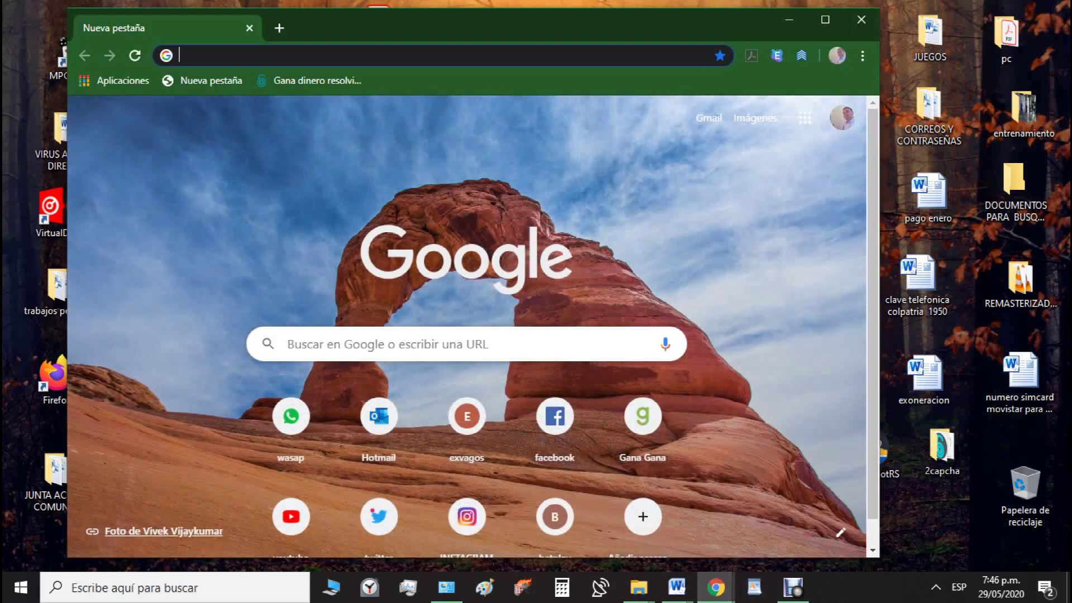
Step: Maximize Chrome, search images for 'el ojo' and copy the Anatomía del ojo diagram
left_click(826, 20)
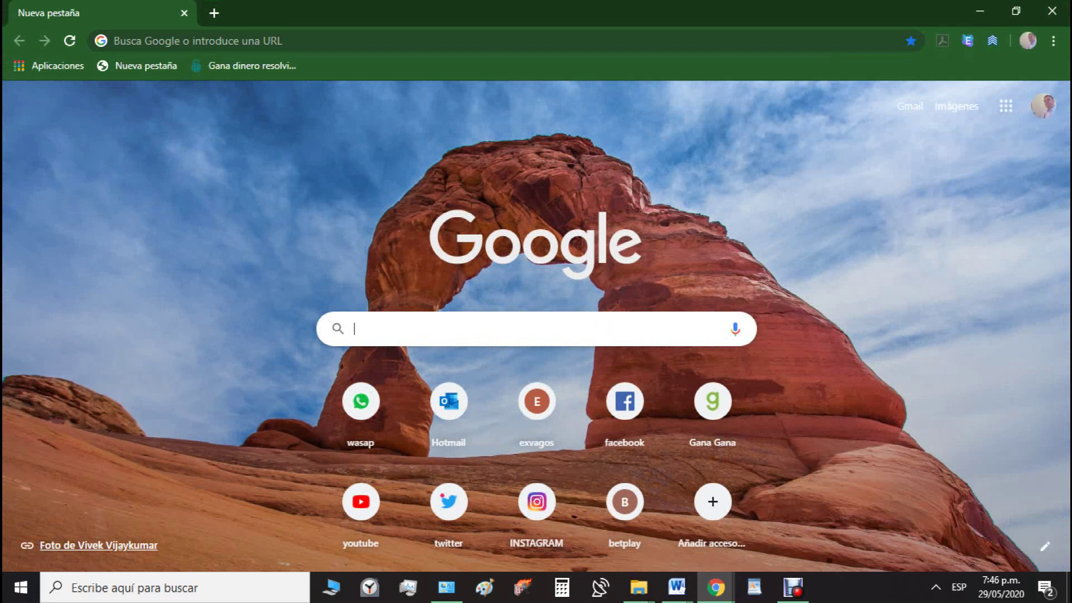
type("el o")
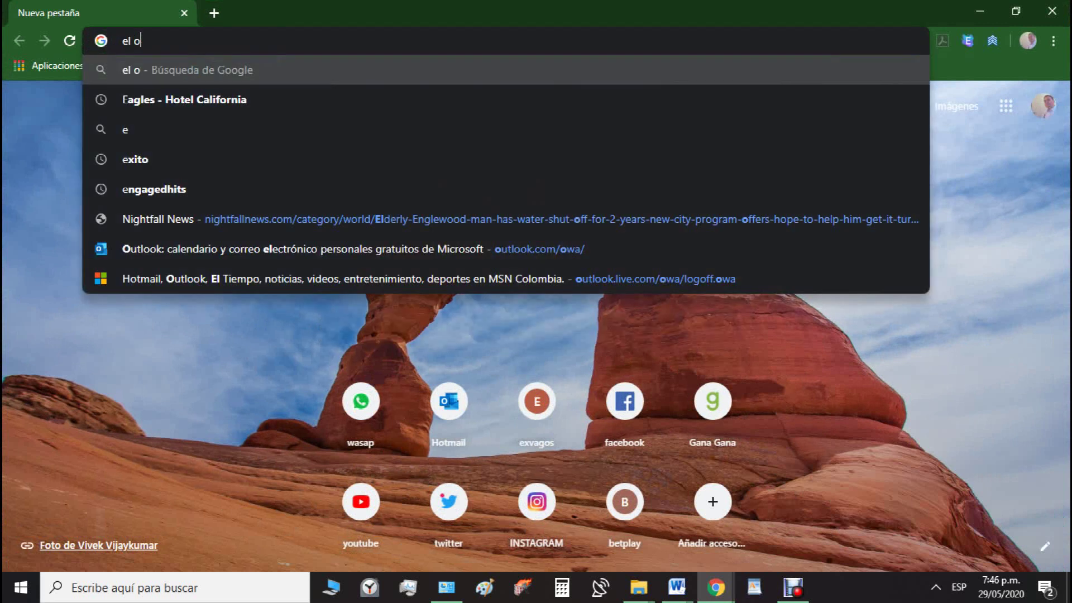
type("jo")
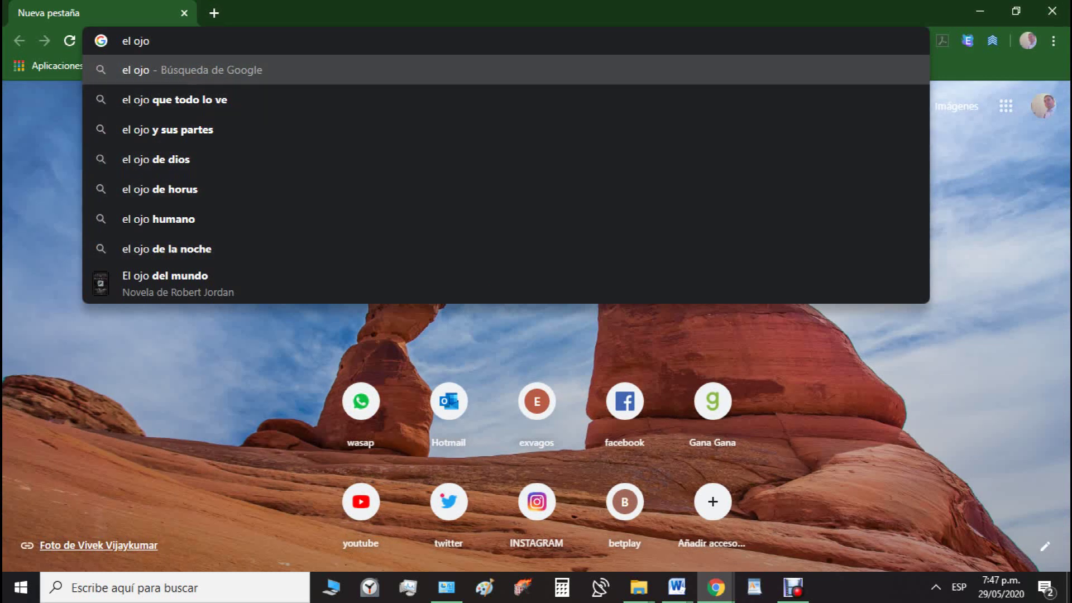
key("Return")
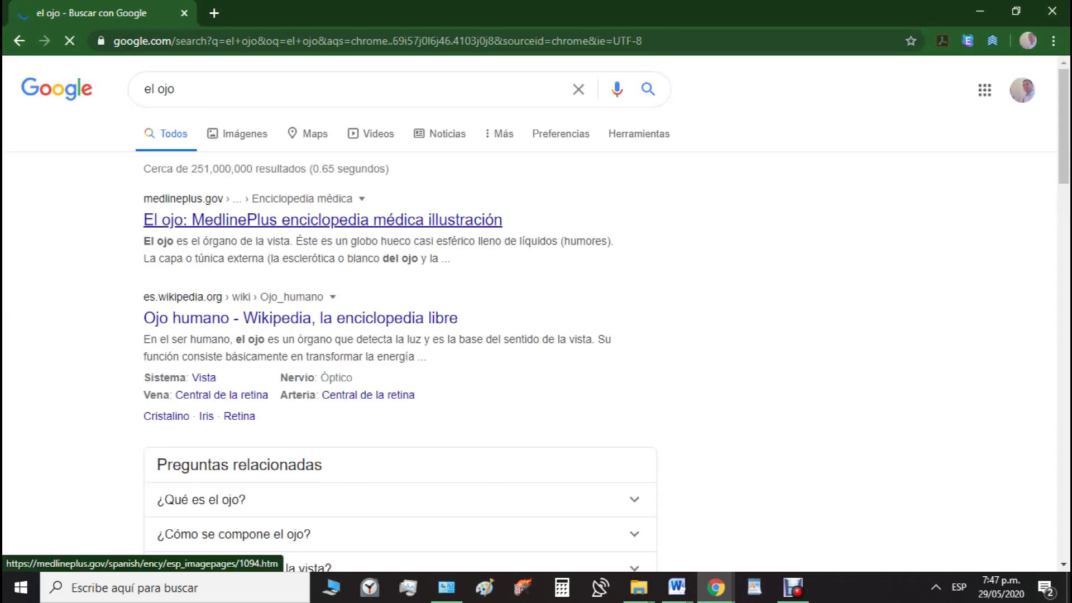
left_click(237, 133)
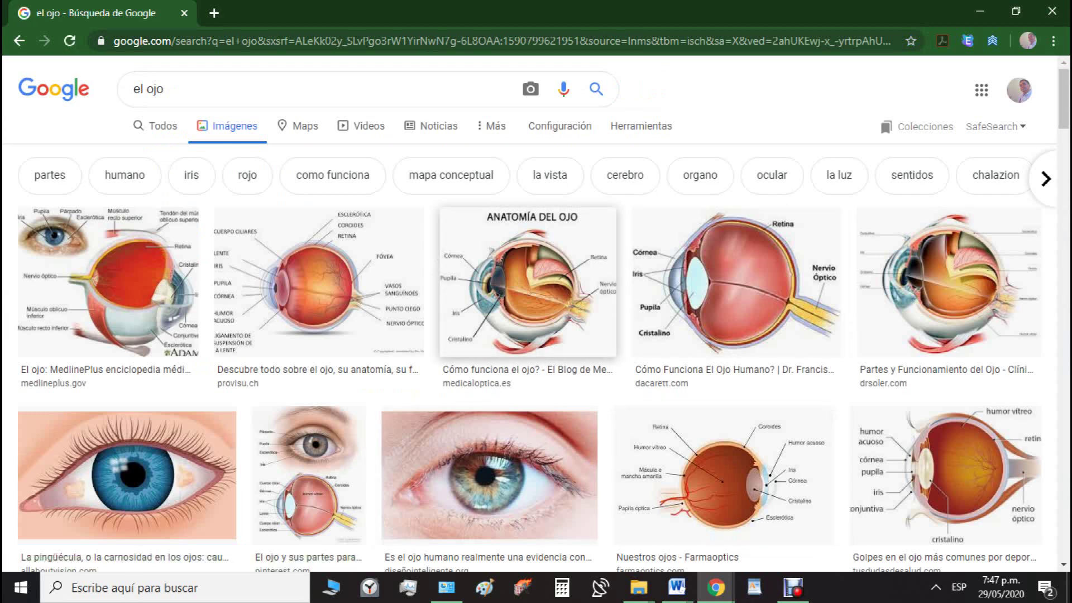
left_click(528, 282)
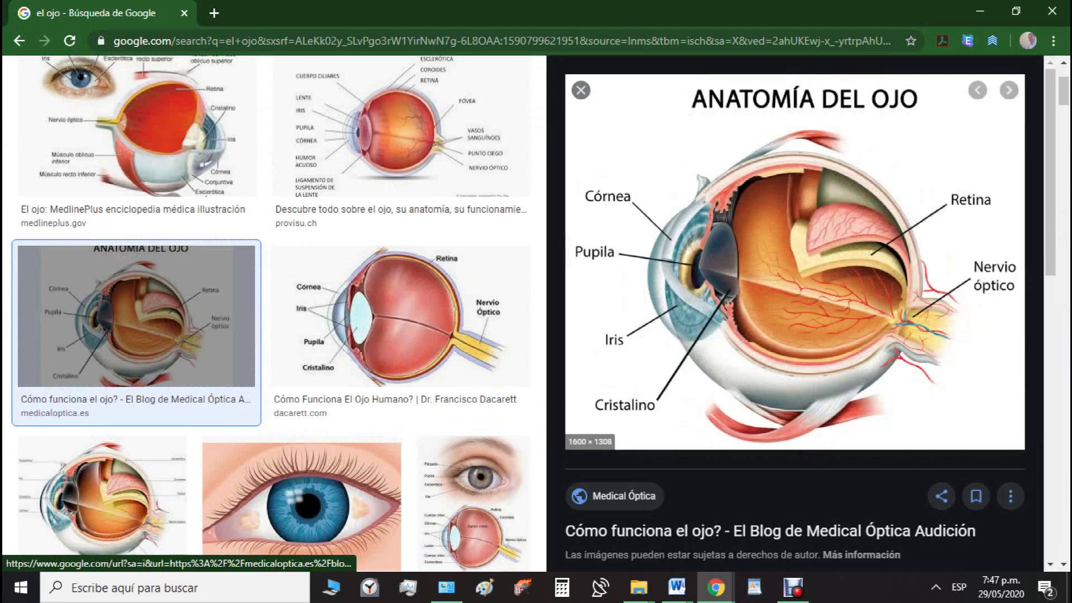
right_click(714, 196)
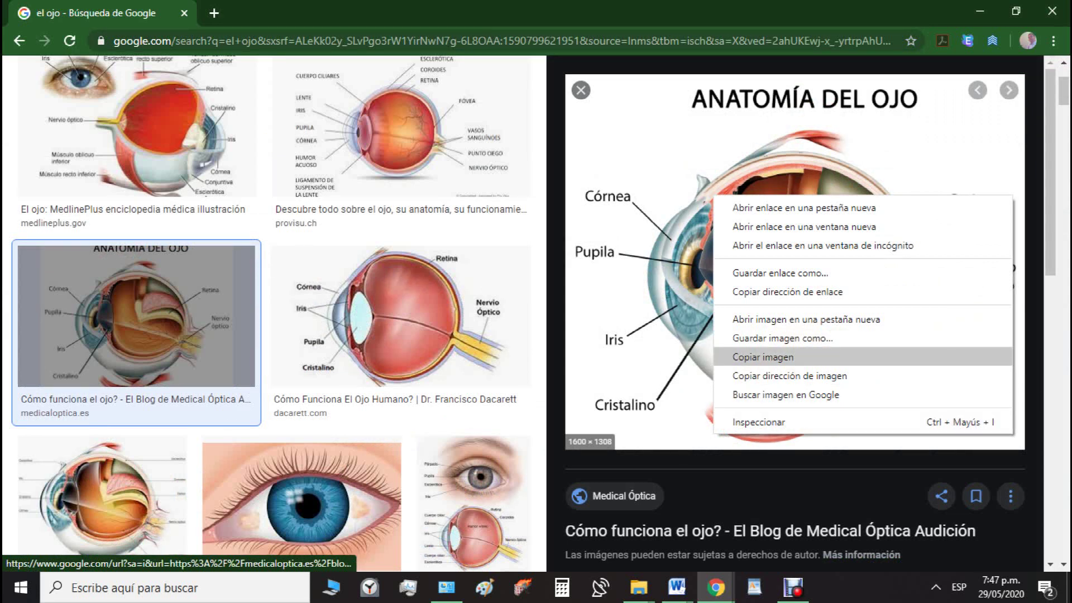
left_click(762, 357)
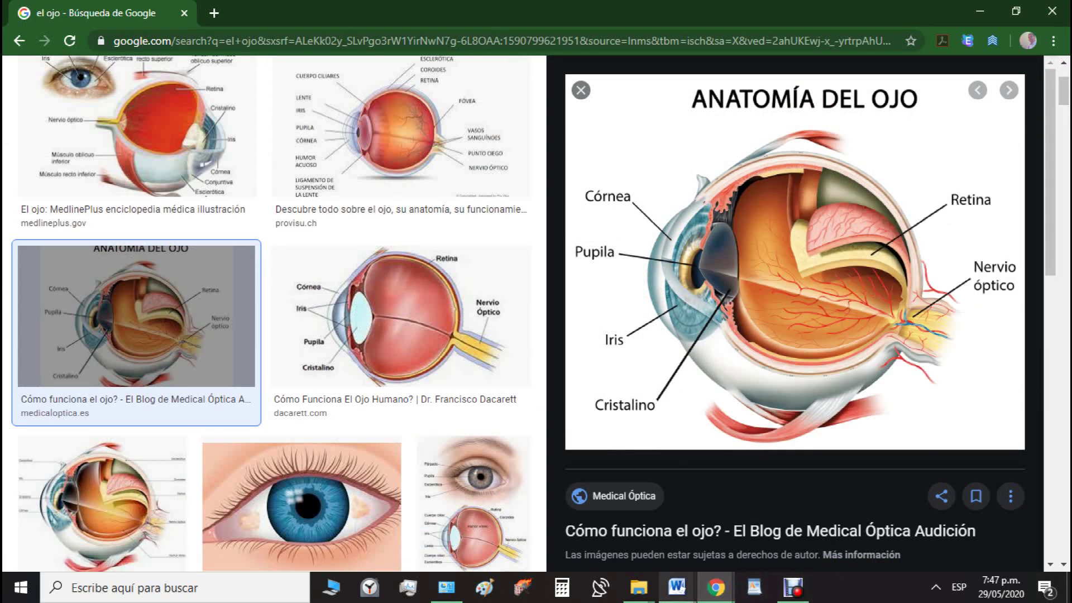
Step: Start a new blank Word document from the Word taskbar icon
left_click(677, 588)
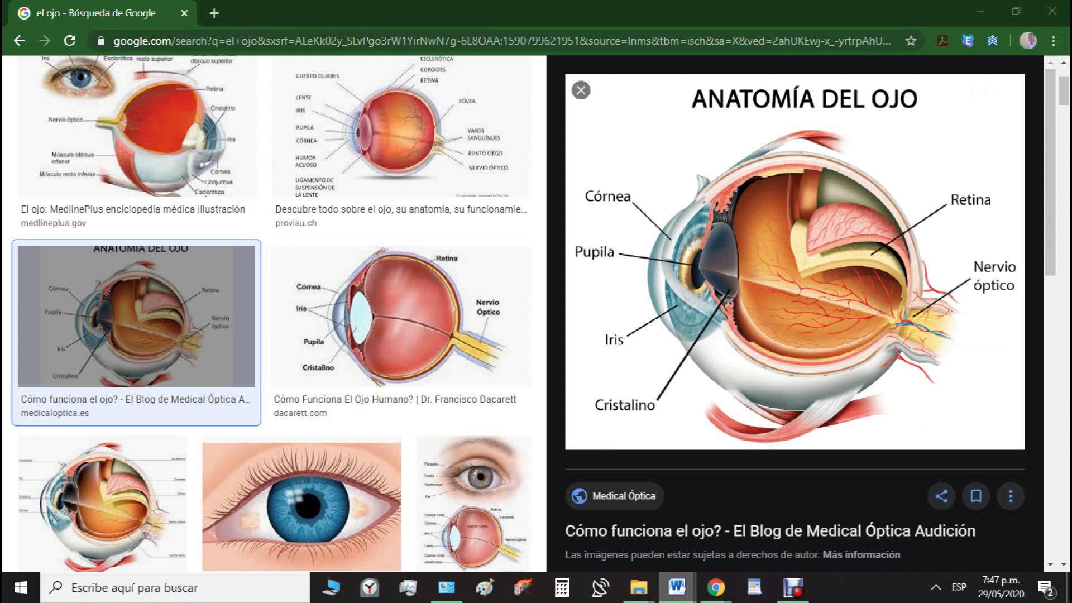
right_click(677, 588)
left_click(642, 504)
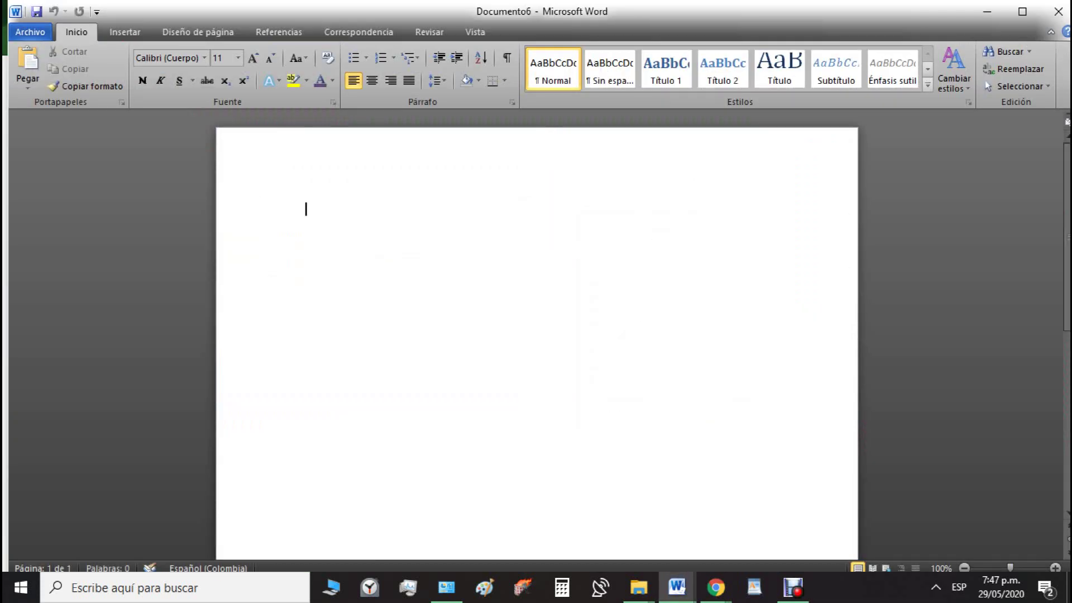
Step: Paste the eye diagram into the blank page using Mantener formato de origen
right_click(379, 226)
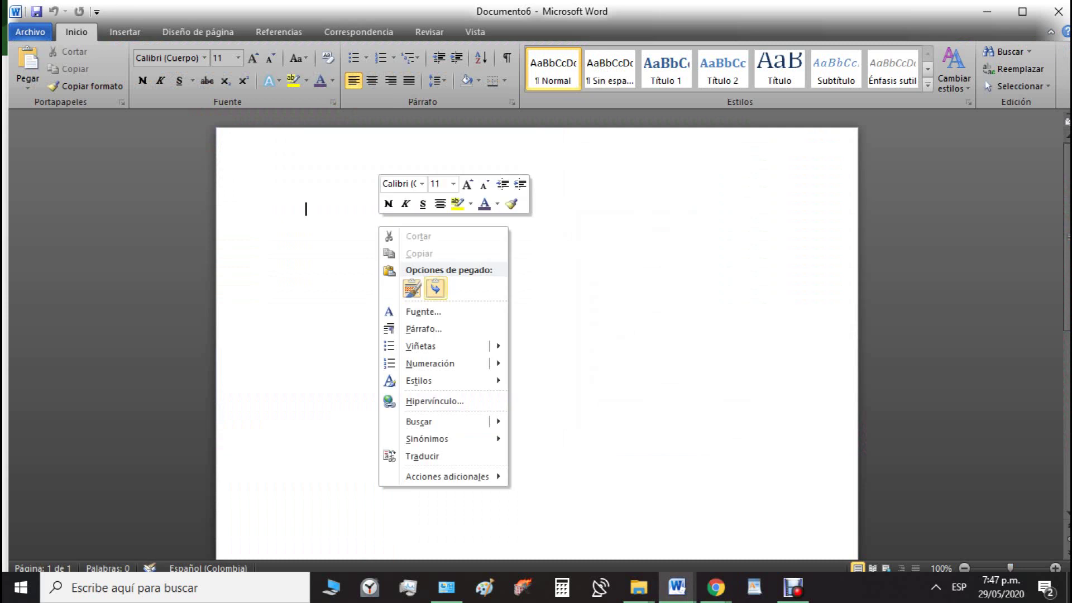
left_click(412, 288)
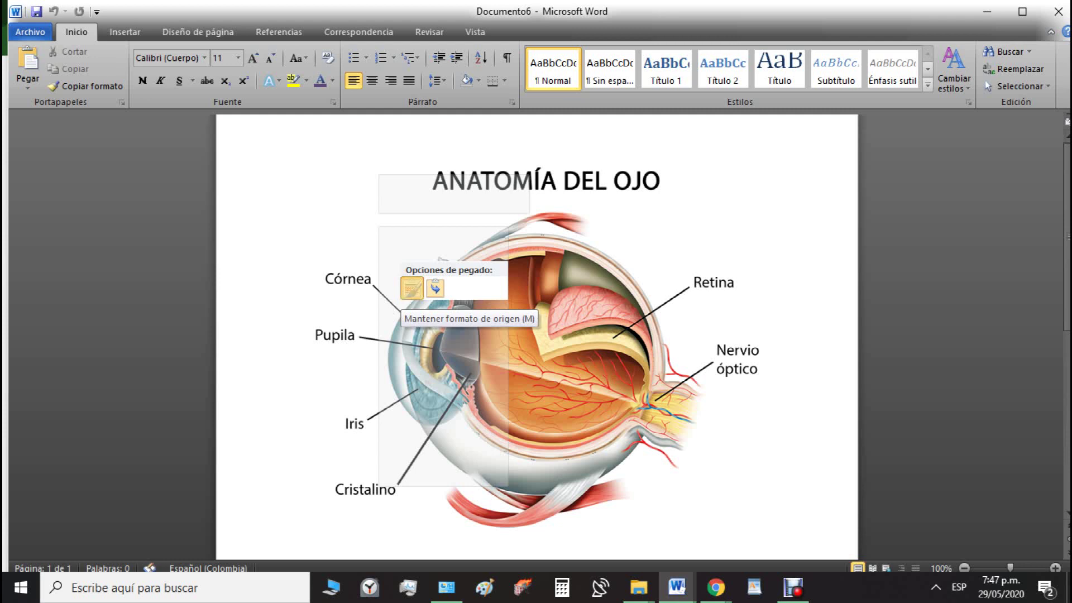
left_click(412, 288)
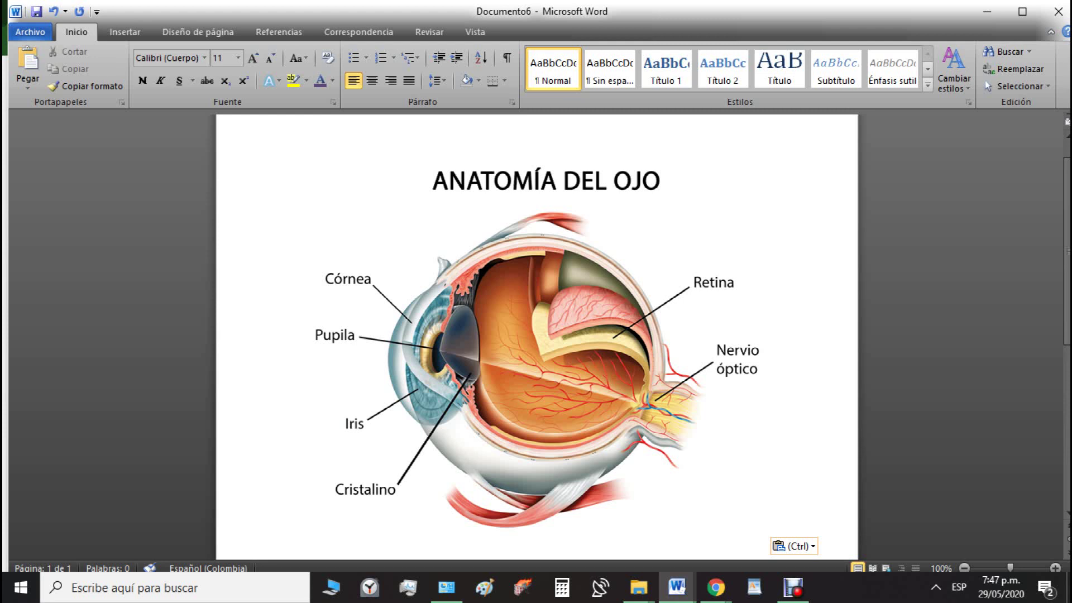
Step: Shrink the eye diagram to about two-thirds size and place it in front of text
left_click(537, 345)
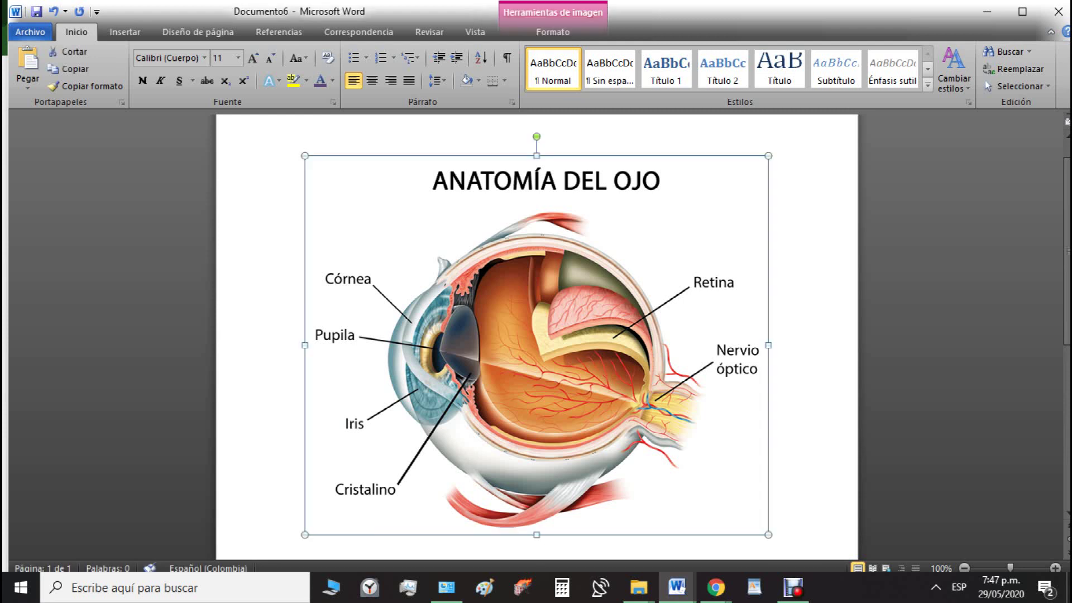
key("F2")
left_click_drag(768, 534, 596, 393)
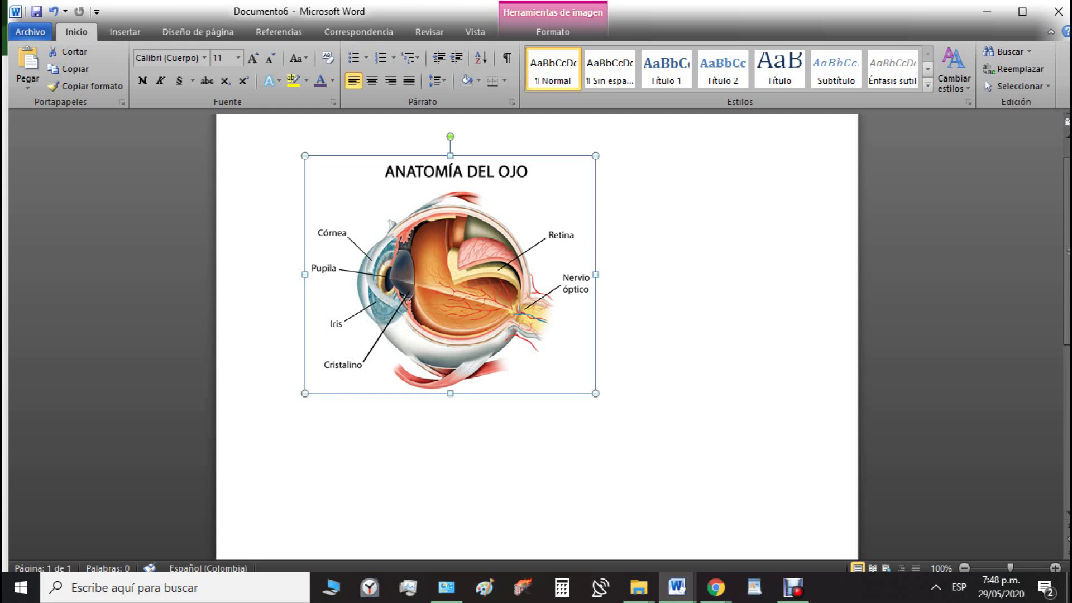
right_click(440, 230)
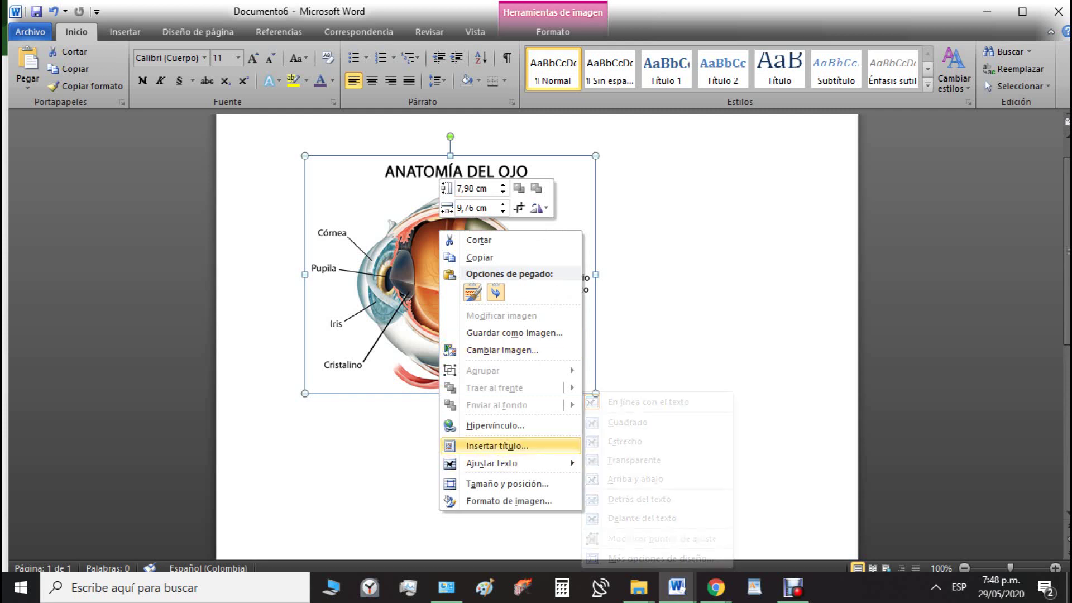
left_click(642, 518)
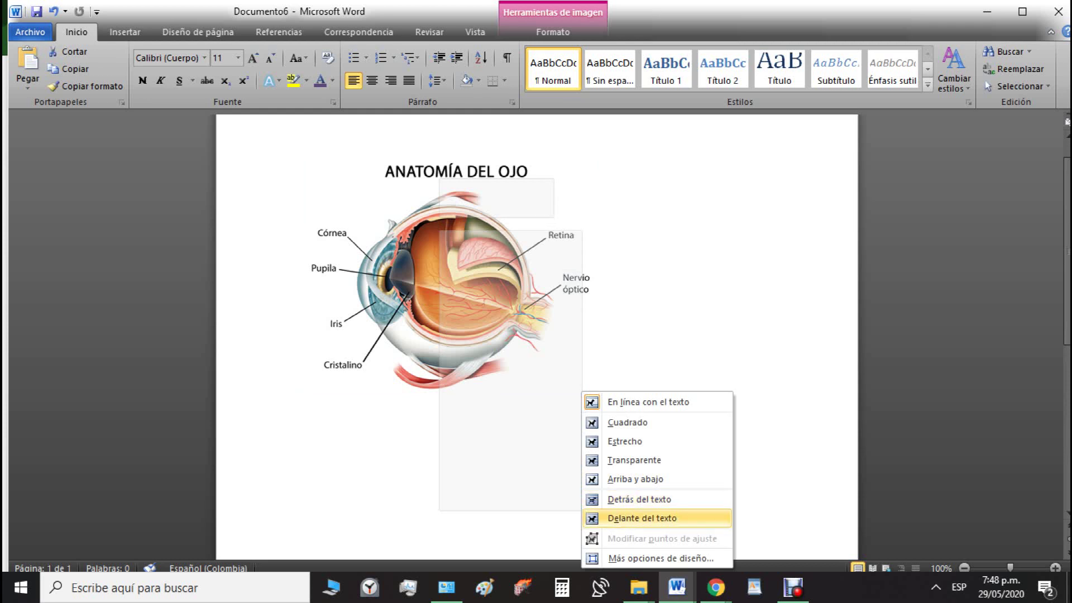
left_click(643, 519)
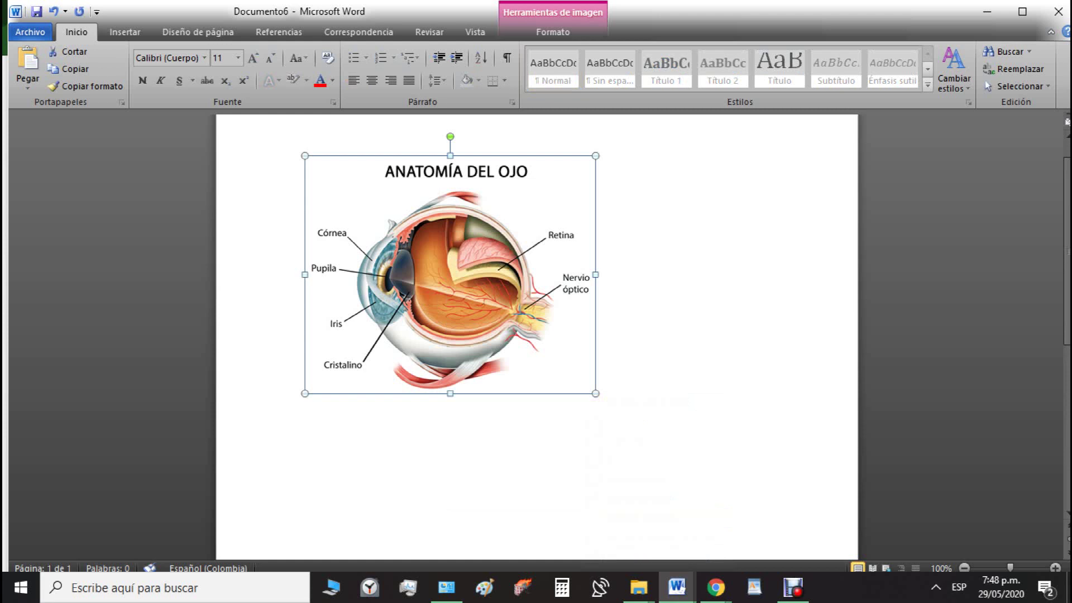
Step: Reposition the diagram toward the top-left of the page and fine-tune its size
mouse_move(450, 275)
left_mouse_down()
mouse_move(570, 339)
mouse_move(579, 382)
left_mouse_up()
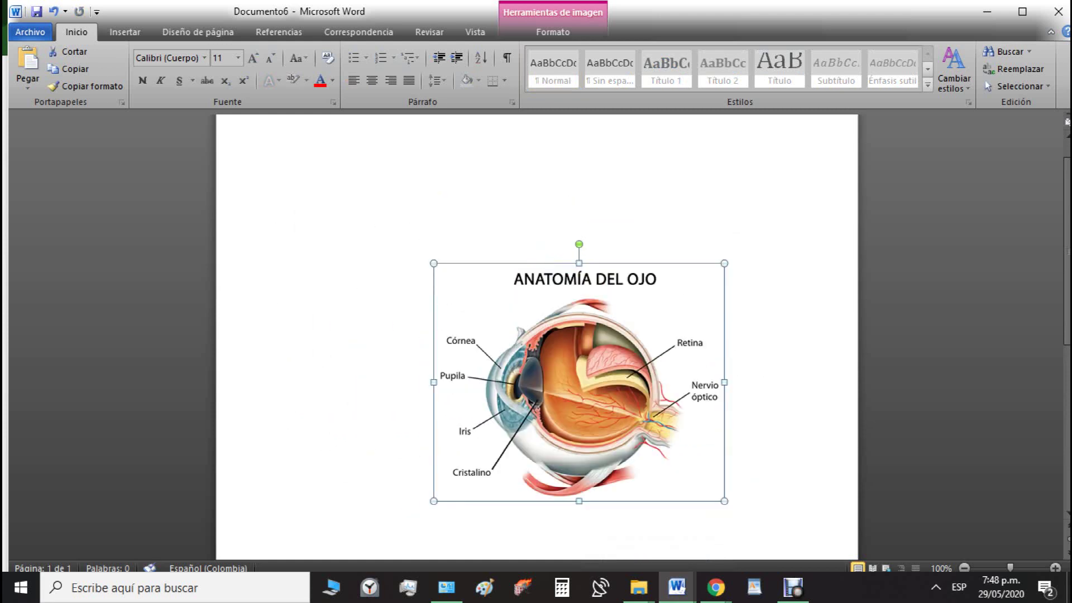
mouse_move(579, 382)
left_mouse_down()
mouse_move(568, 358)
mouse_move(439, 279)
left_mouse_up()
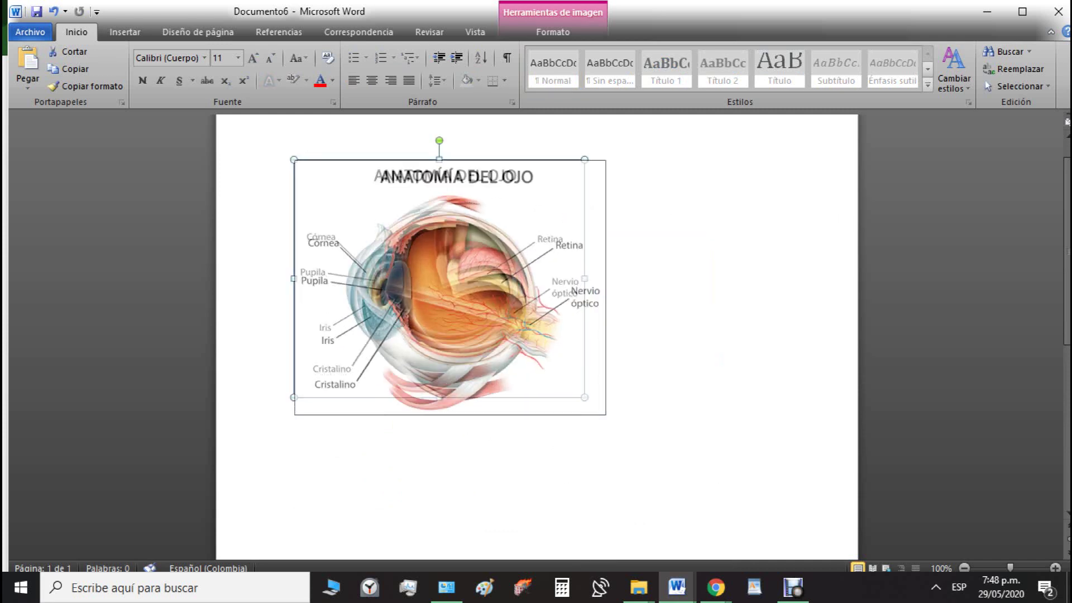
left_click_drag(585, 398, 695, 480)
mouse_move(496, 318)
left_mouse_down()
mouse_move(593, 349)
mouse_move(491, 314)
left_mouse_up()
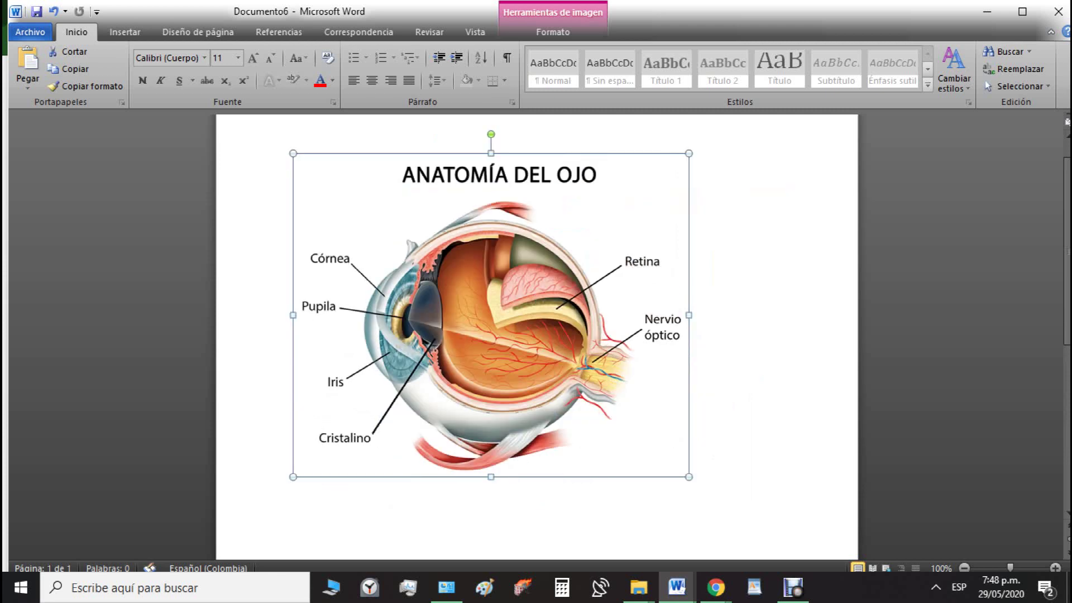
left_click_drag(689, 477, 602, 404)
mouse_move(447, 279)
left_mouse_down()
mouse_move(381, 241)
mouse_move(437, 291)
left_mouse_up()
Step: Copy the blue eye close-up illustration from the 'el ojo' image results
left_click(716, 588)
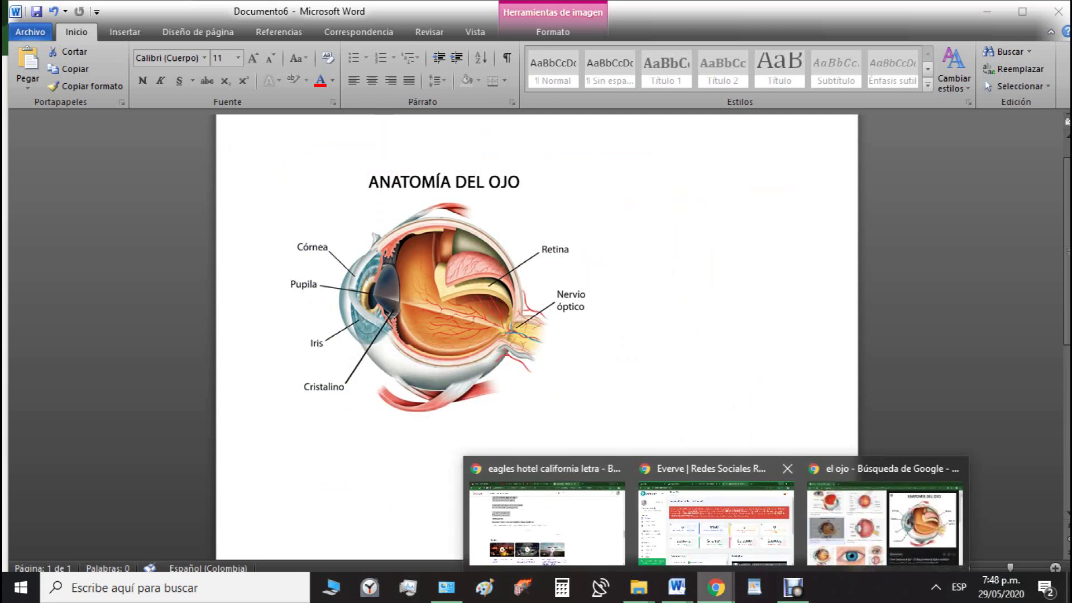
left_click(885, 525)
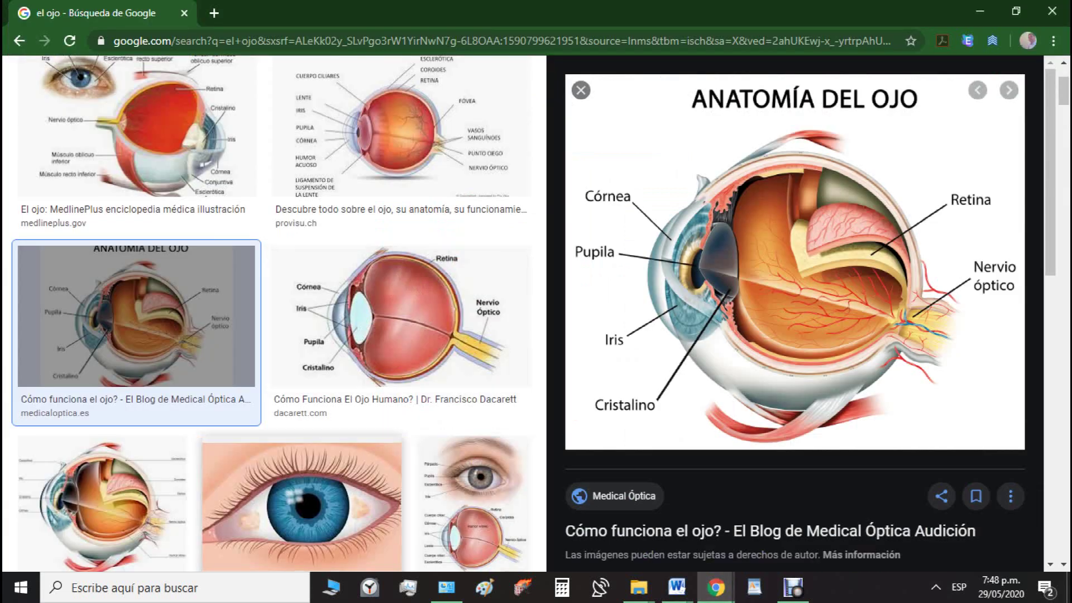
left_click(302, 503)
scroll(302, 475, "down", 1)
right_click(691, 131)
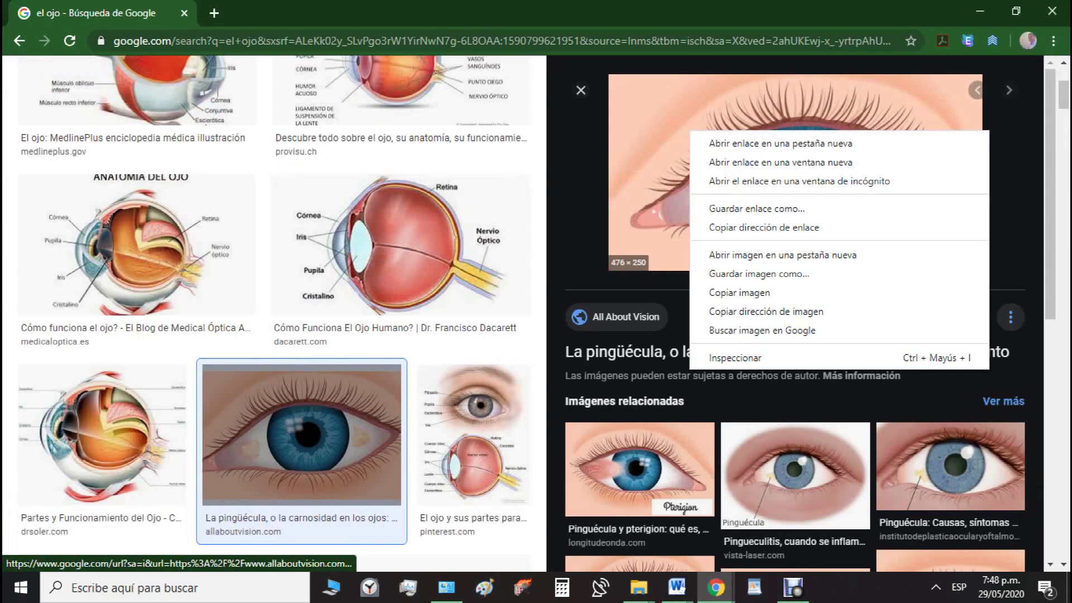
left_click(740, 292)
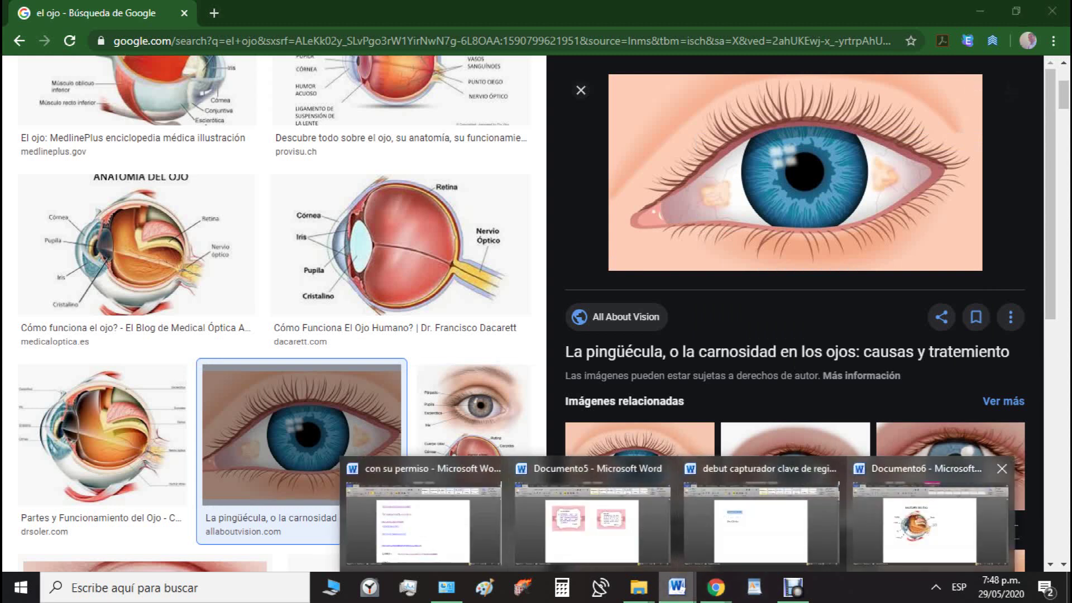
Step: Return to Documento6 and bring up the paste options on the page
left_click(933, 519)
right_click(678, 278)
left_click(712, 343)
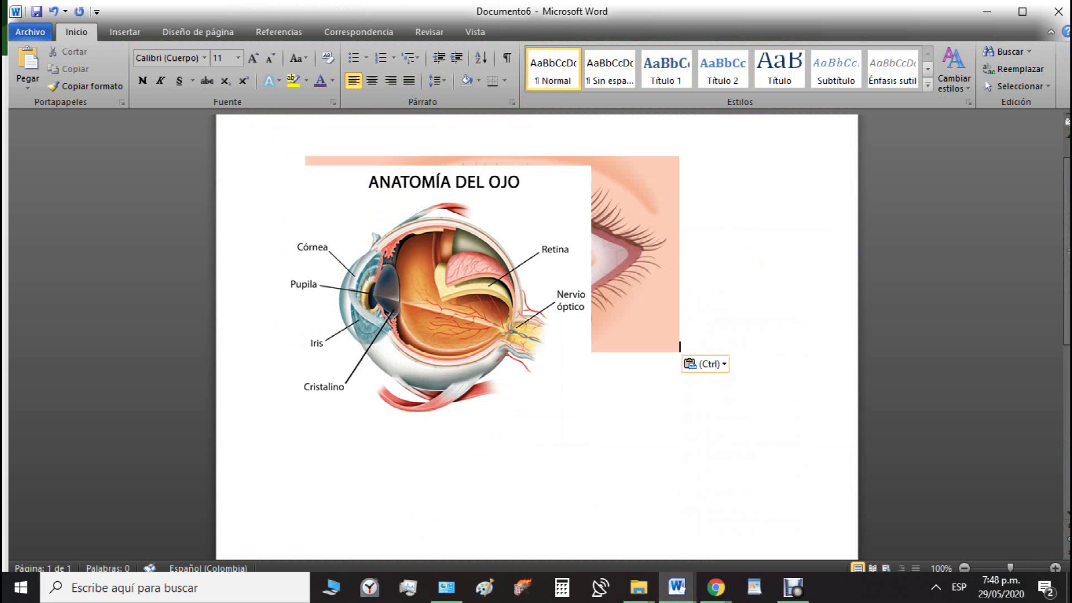
Step: Place the blue eye picture on the page and let it float over the text
left_click_drag(438, 291, 435, 499)
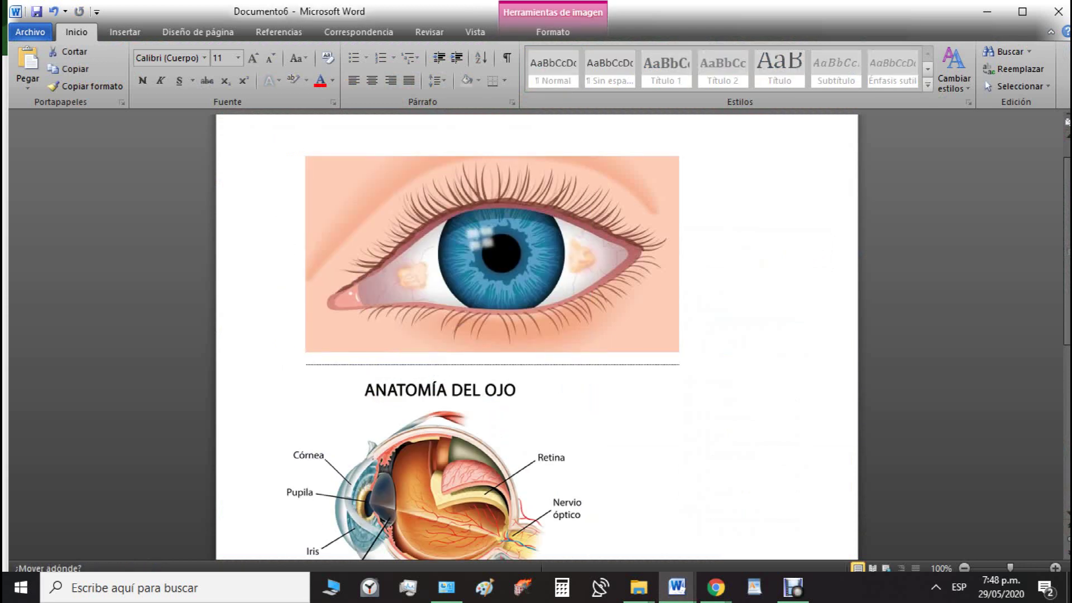
right_click(482, 214)
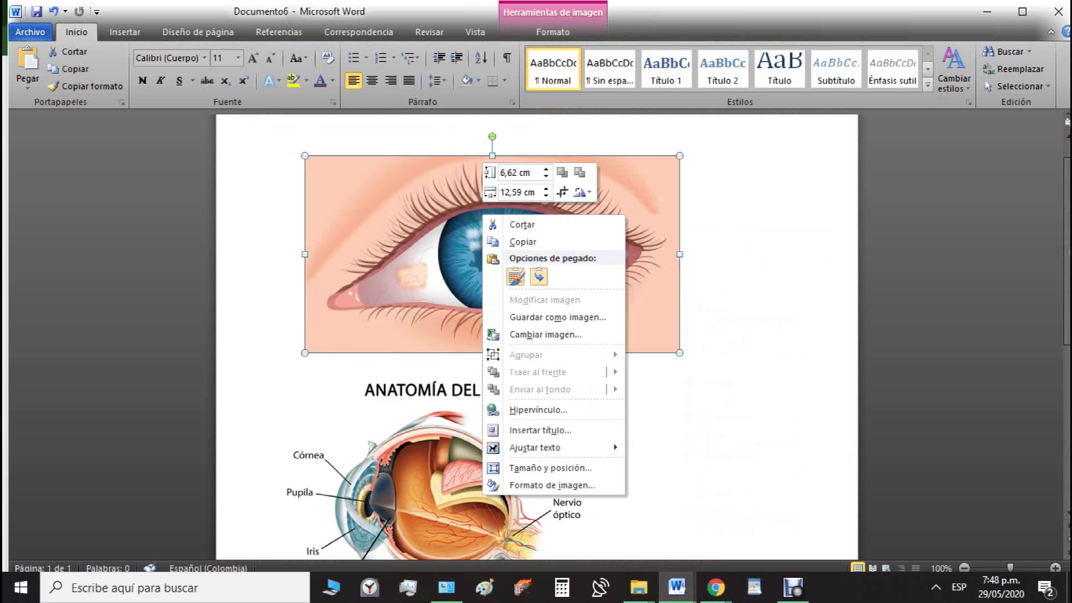
mouse_move(535, 447)
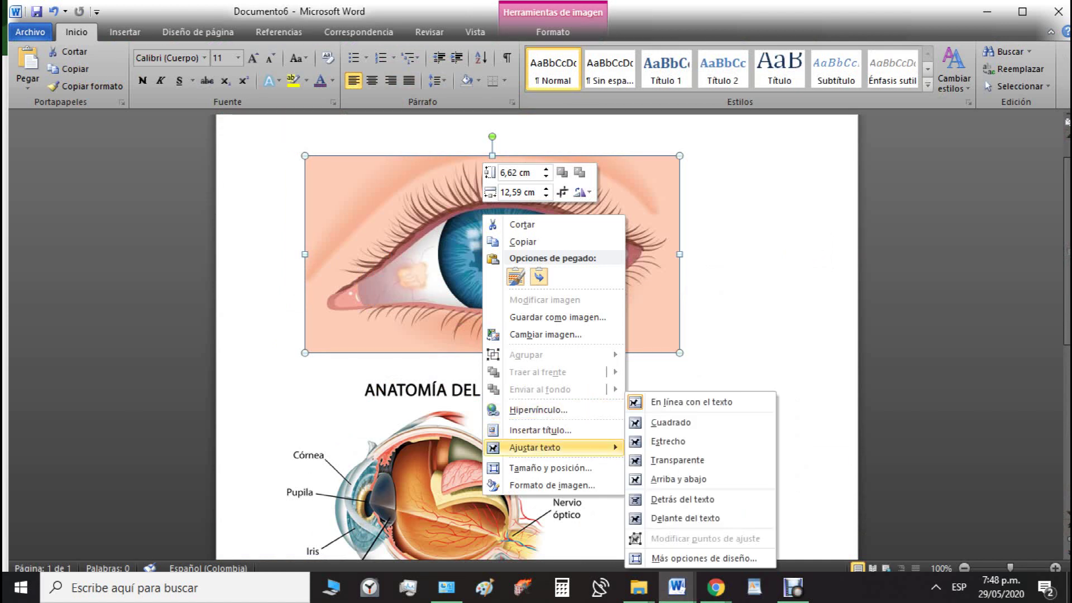
left_click(686, 518)
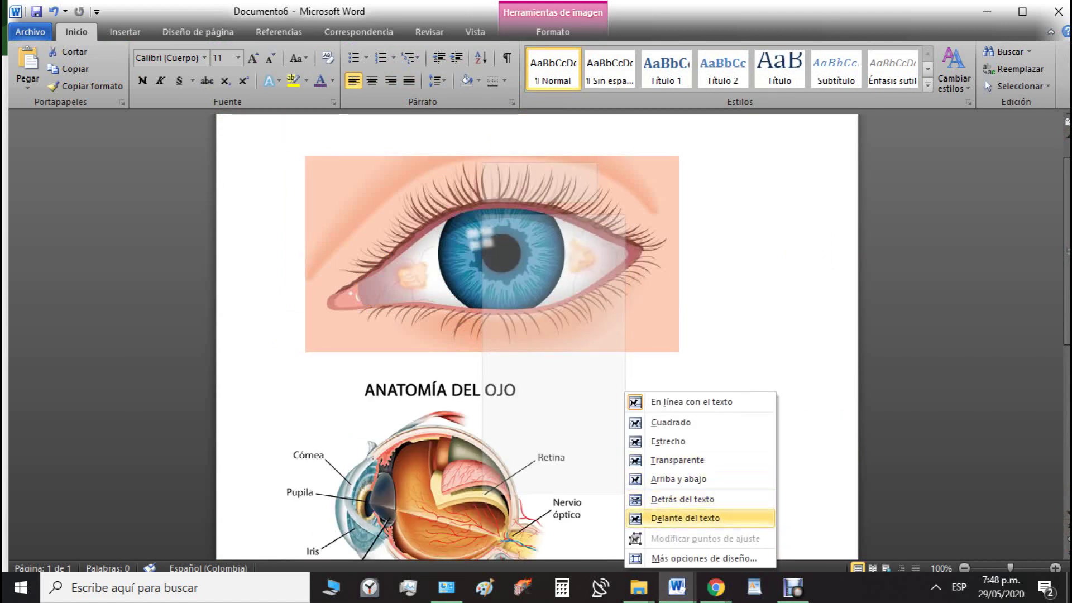
left_click(682, 499)
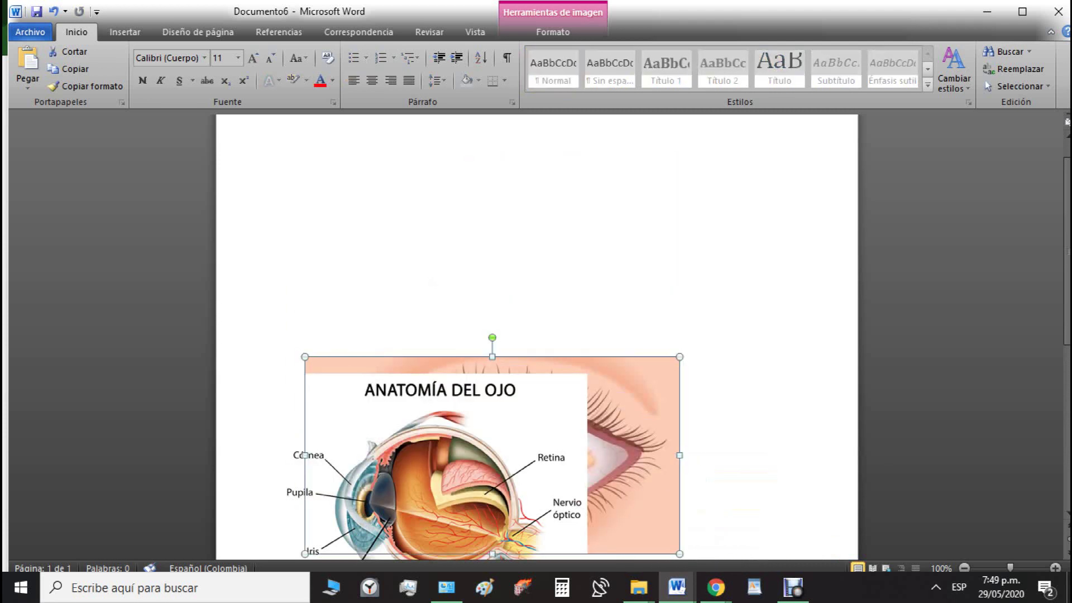
Step: Shrink the eye picture and move it to the top-right beside the diagram
mouse_move(492, 455)
left_mouse_down()
mouse_move(632, 238)
mouse_move(653, 240)
left_mouse_up()
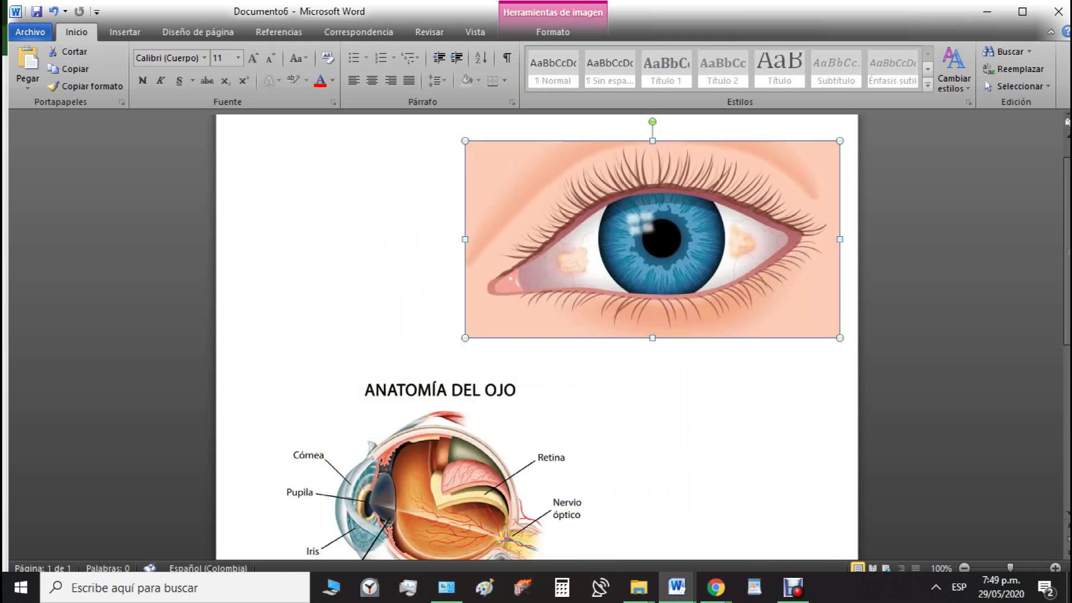
left_click_drag(465, 140, 588, 205)
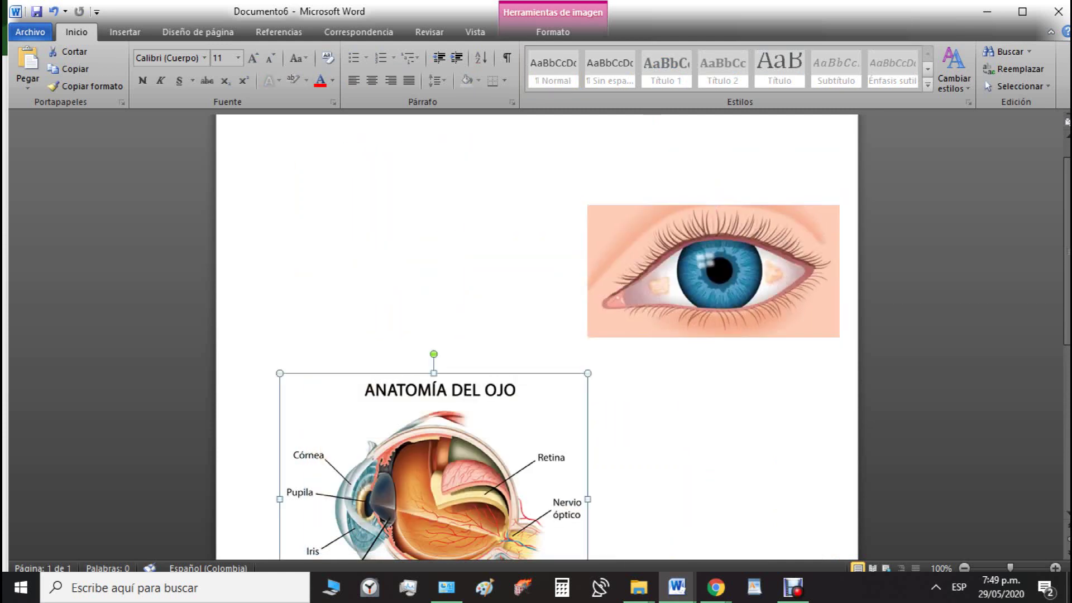
left_click_drag(434, 464, 401, 259)
left_click_drag(713, 271, 696, 239)
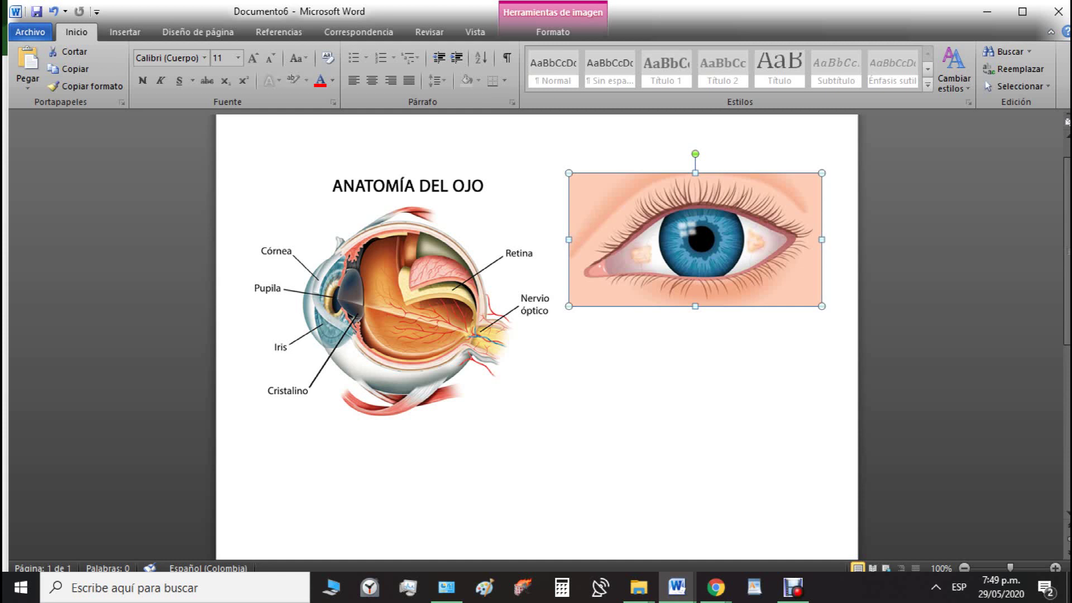
Step: Raise the anatomy diagram to align with the eye picture, then open the Archivo info view
left_click(401, 307)
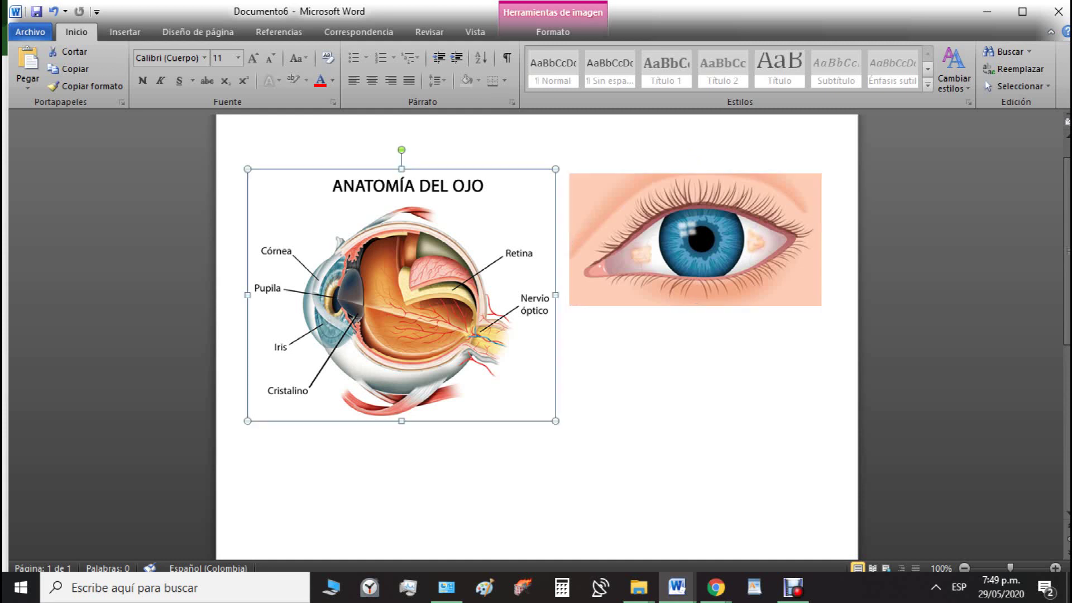
left_click_drag(401, 307, 401, 286)
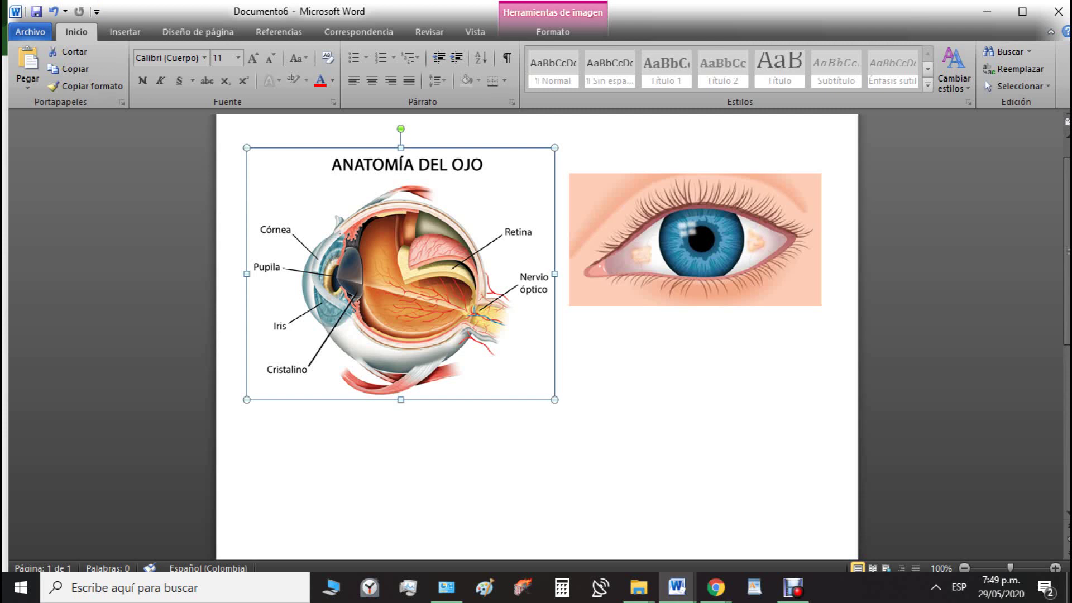
left_click(30, 32)
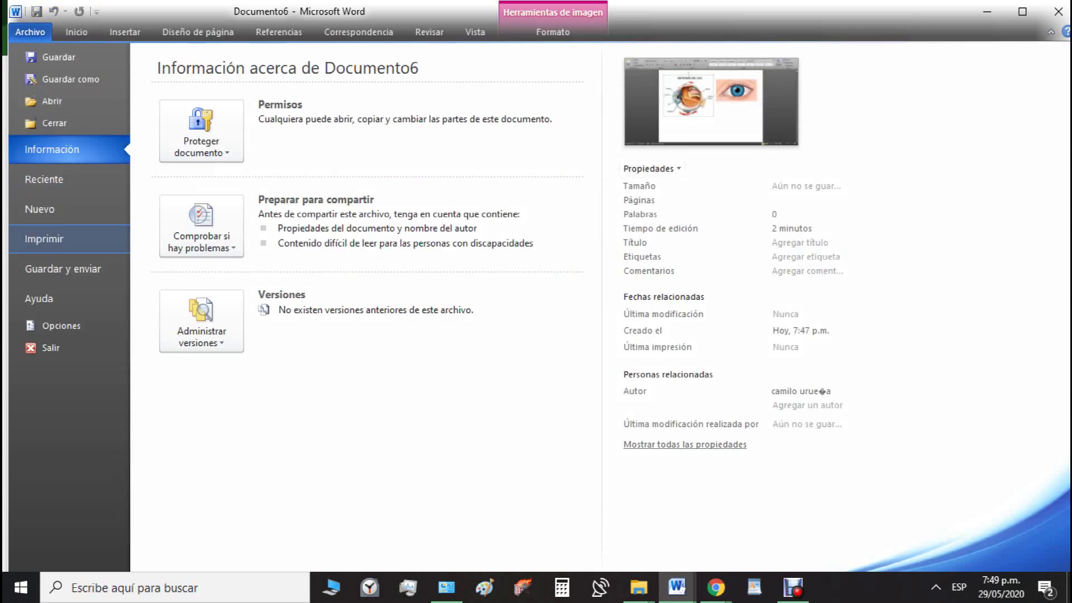
Step: Show the page in print preview, then switch back to Chrome's image results
left_click(44, 238)
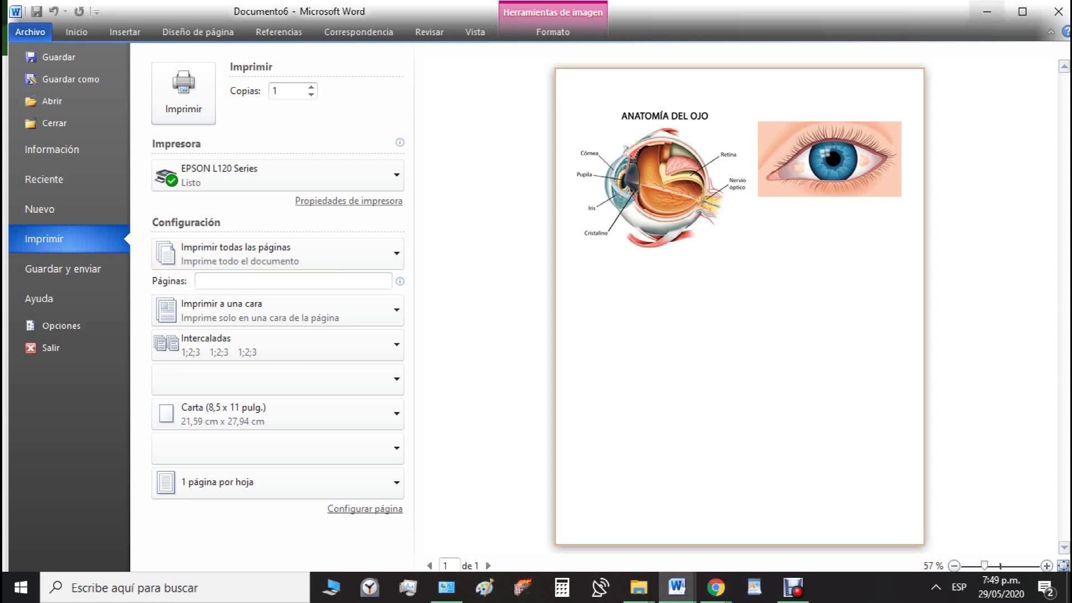
key("alt+Tab")
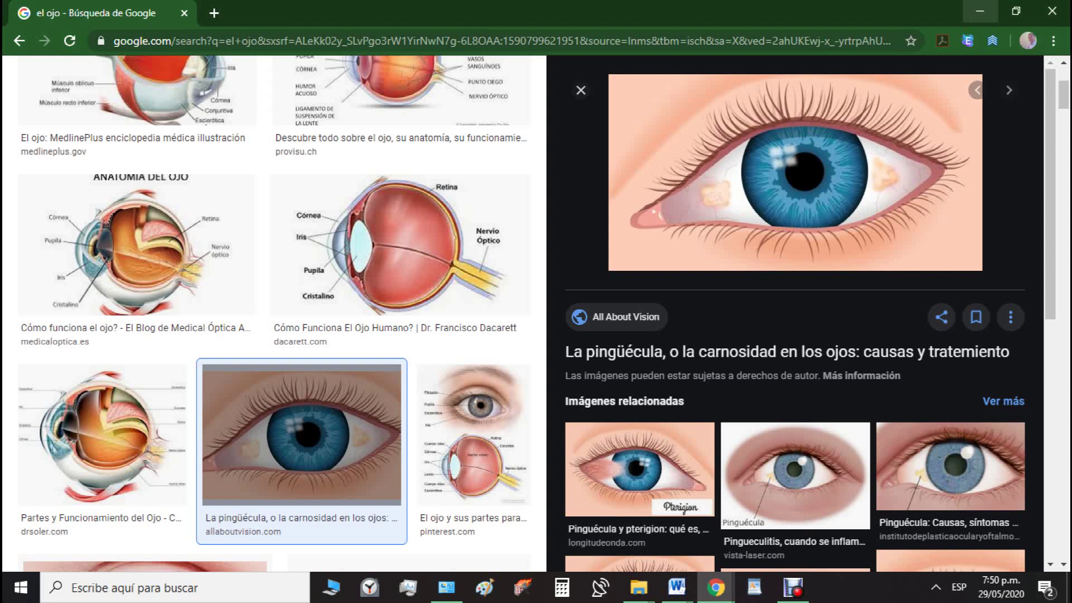
Step: Minimize Chrome and restore the Debut Video Capture recorder window
left_click(981, 11)
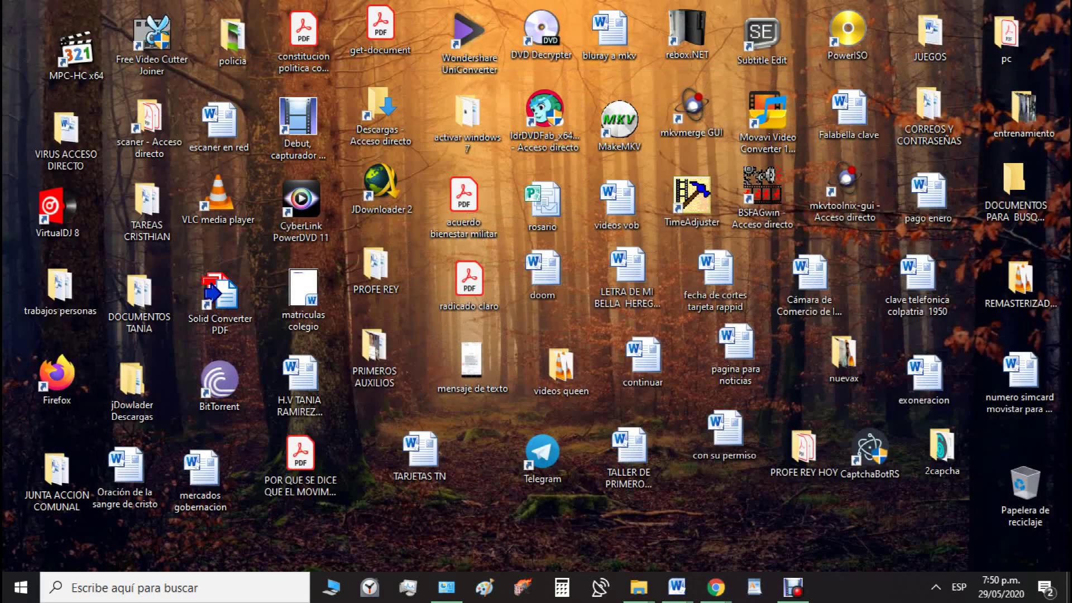
left_click(793, 588)
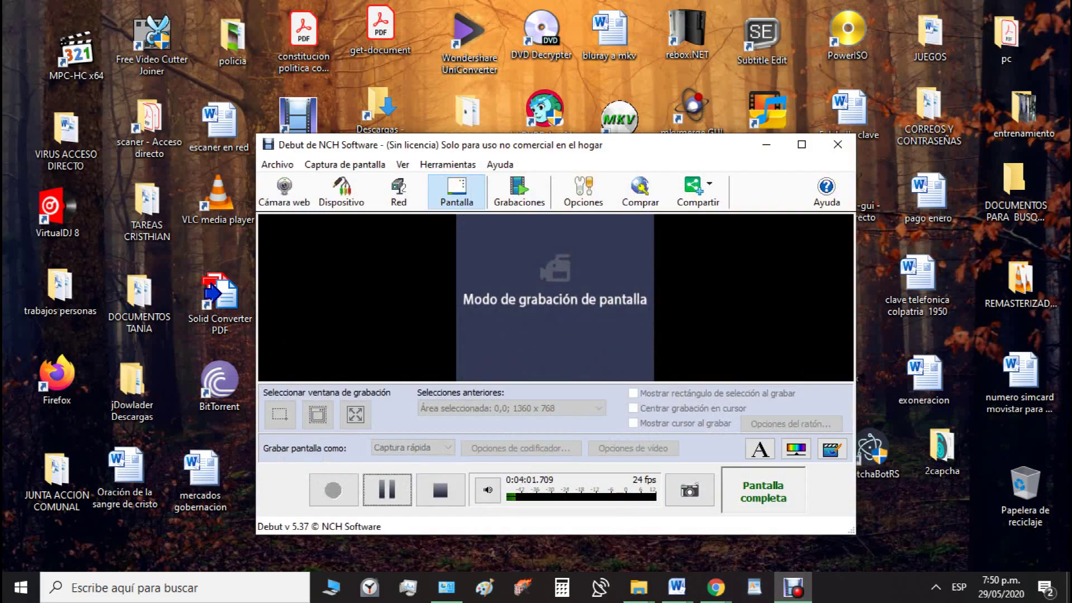